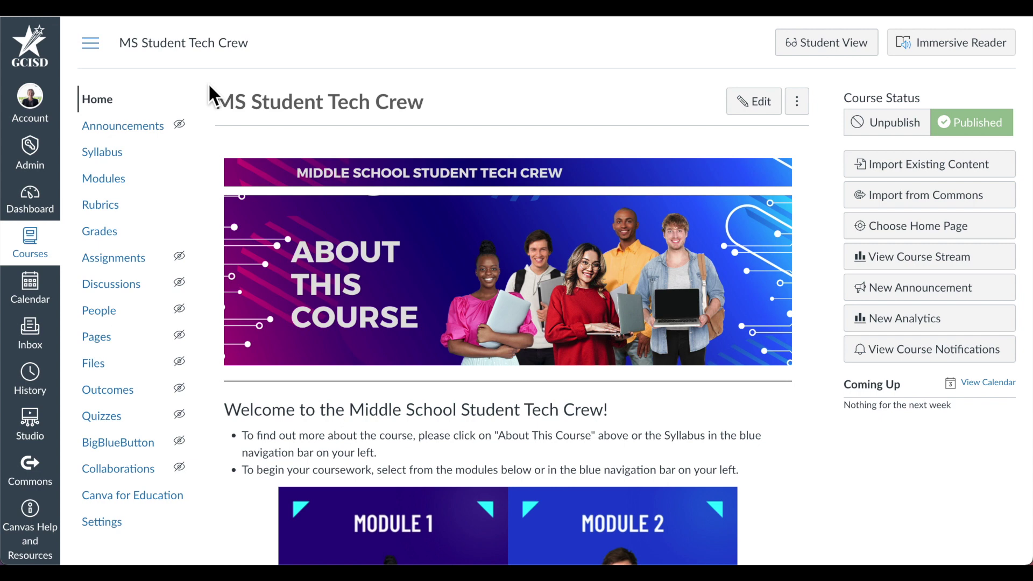
# Open the MS Student Tech Crew course's Quizzes list from the course navigation.
pyautogui.click(127, 427)
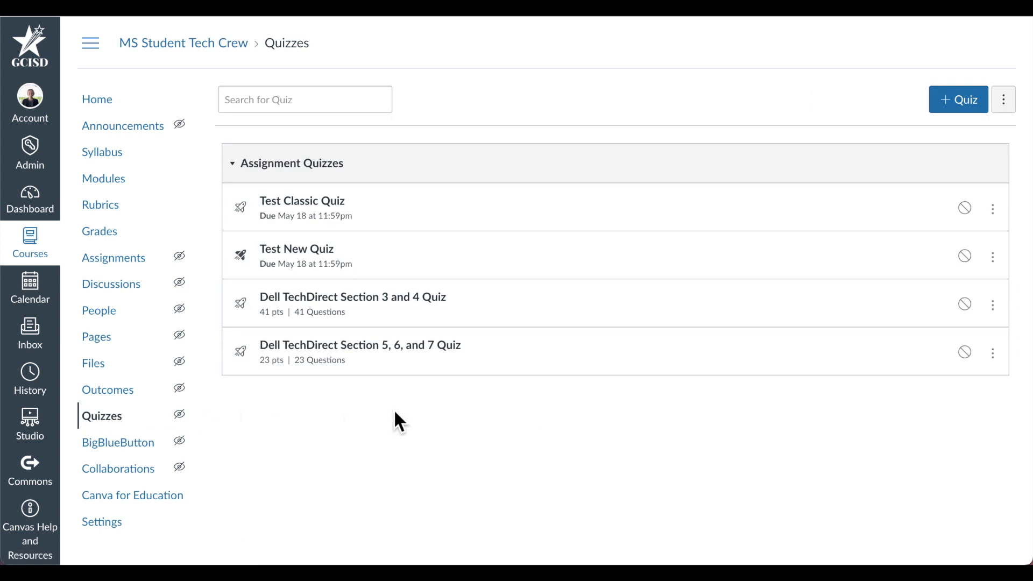
# Start a new quiz with New Quizzes, remember that engine for this course, then dismiss the prompt.
pyautogui.click(948, 111)
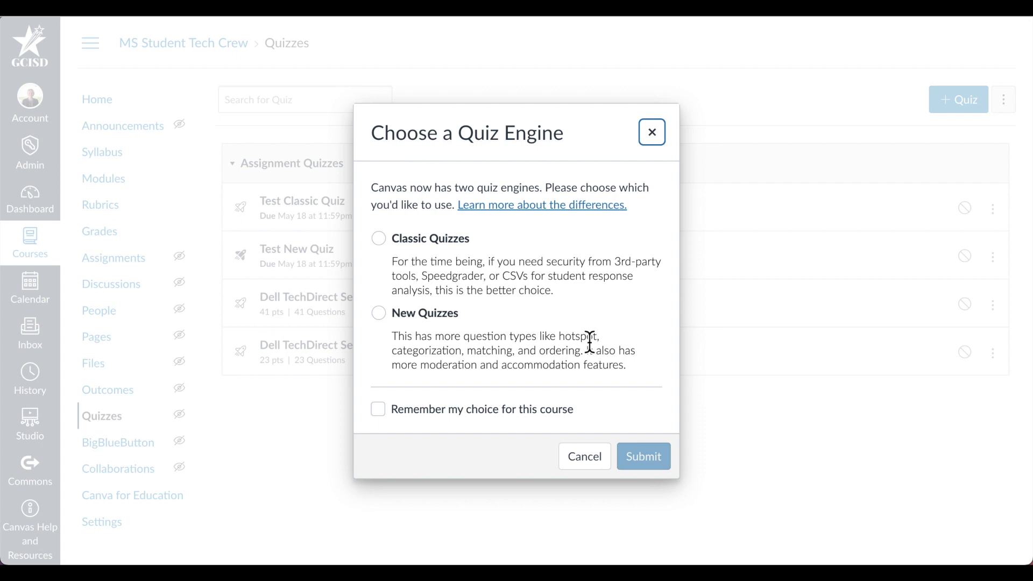
pyautogui.click(380, 313)
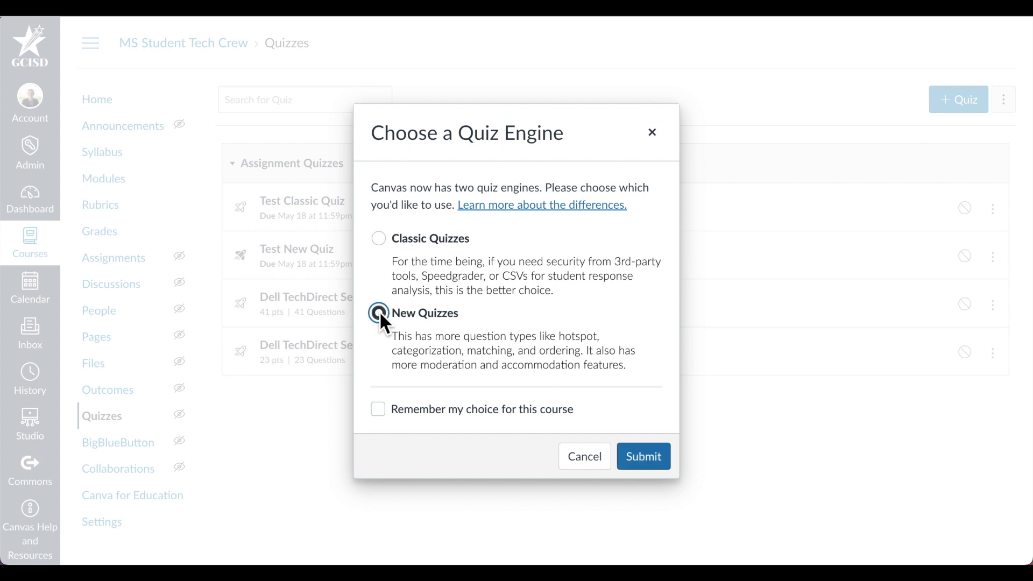
pyautogui.click(379, 410)
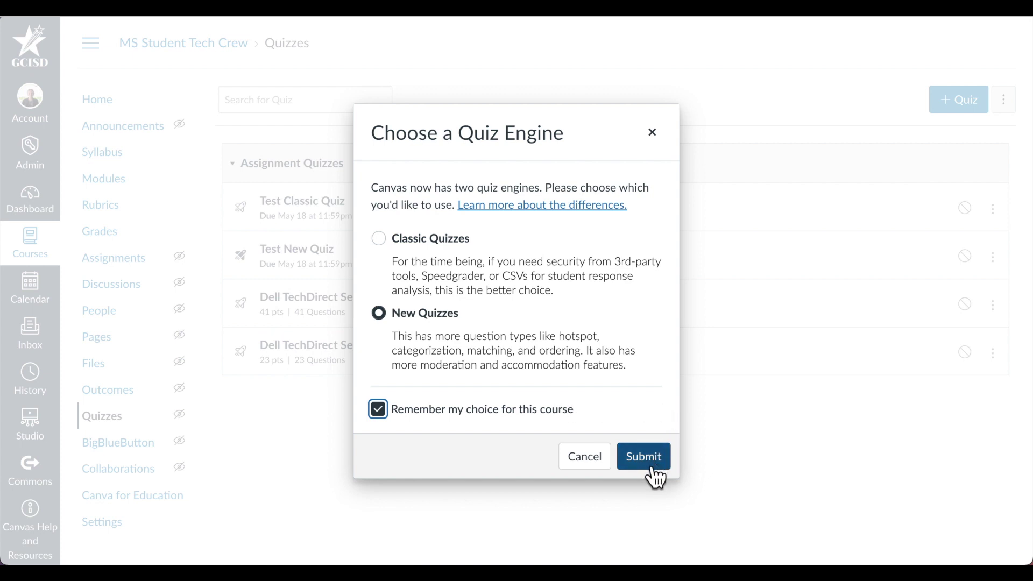
pyautogui.click(597, 470)
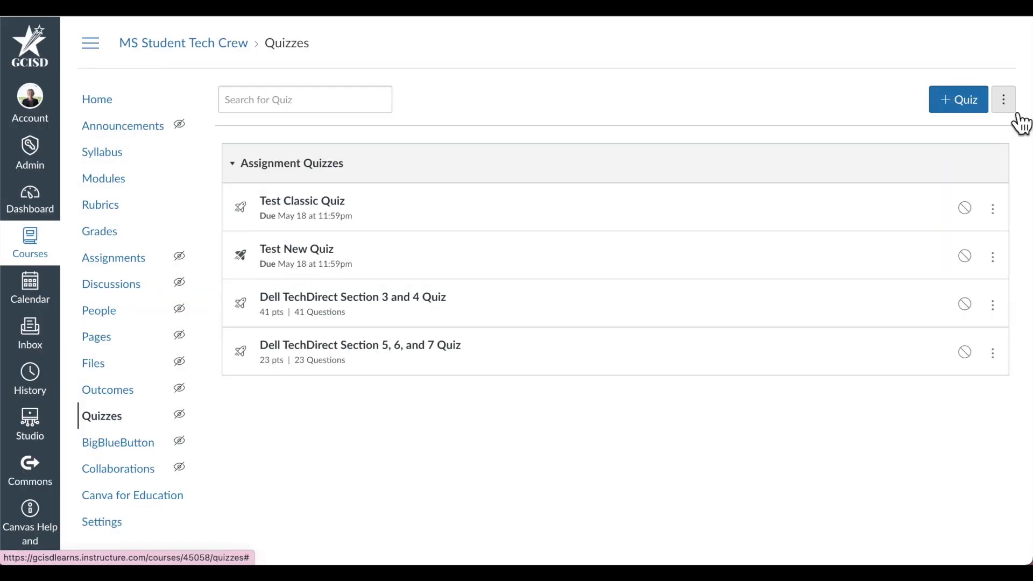
# Reset the course's remembered quiz engine choice from the ⋮ menu beside + Quiz.
pyautogui.click(1020, 123)
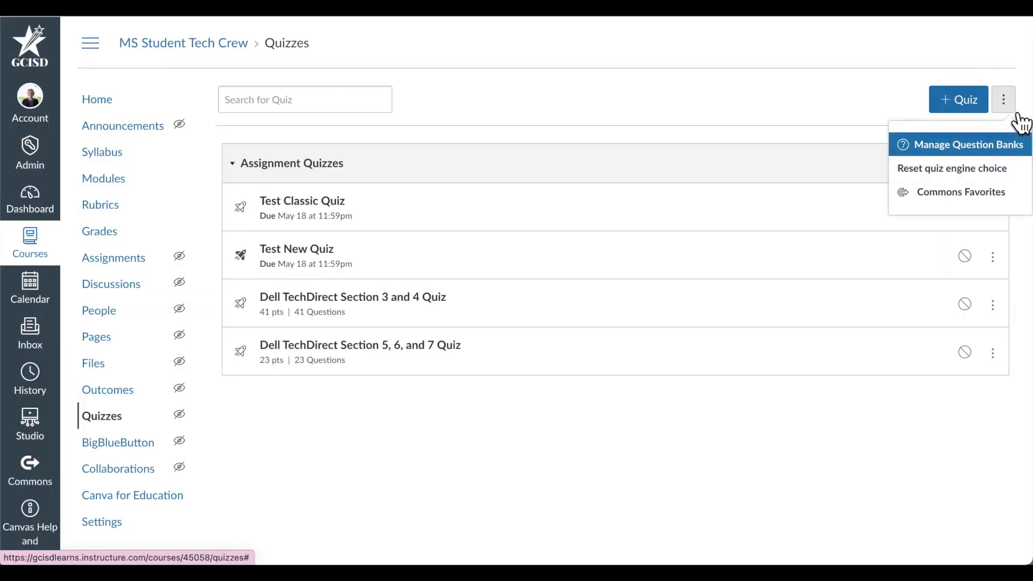
pyautogui.click(1004, 175)
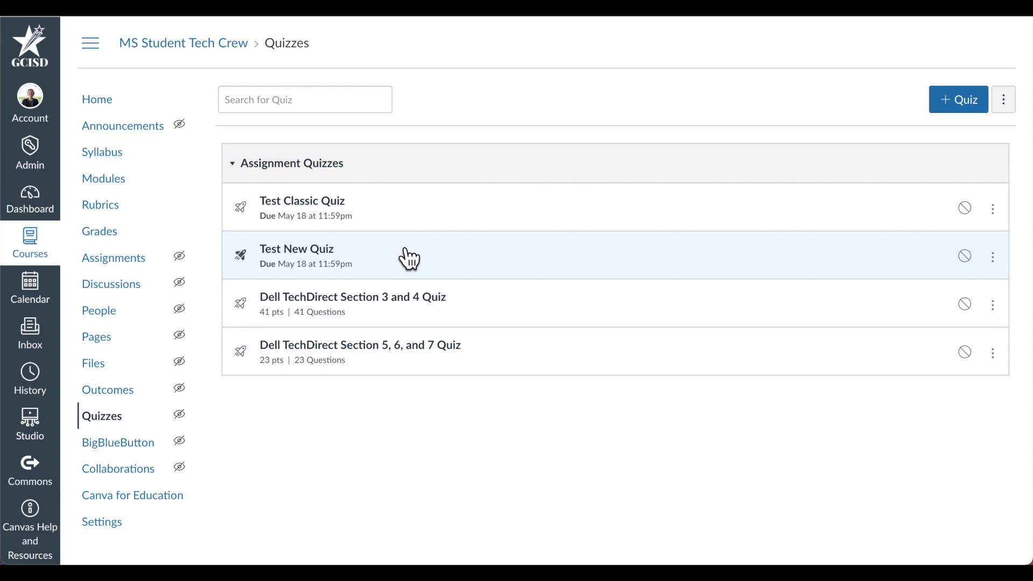
# Open Test Classic Quiz's edit page and scroll down its title and instructions.
pyautogui.click(341, 210)
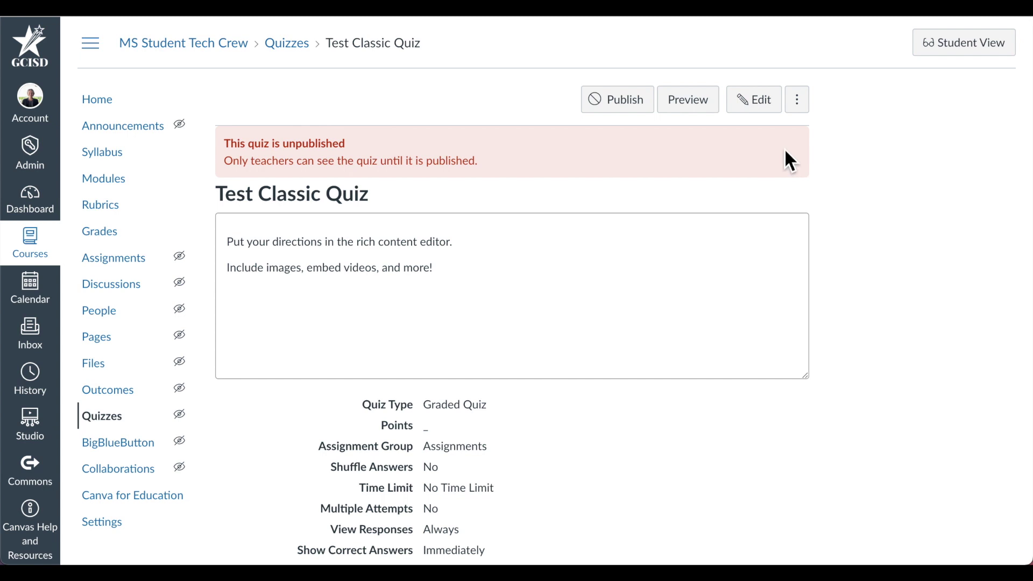
pyautogui.click(762, 110)
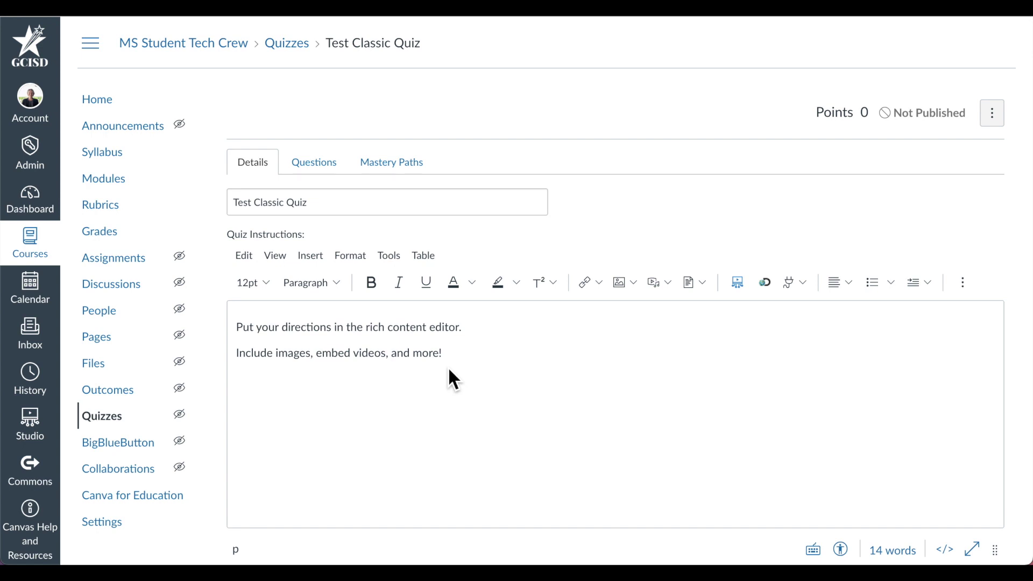
pyautogui.scroll(-4, 449, 371)
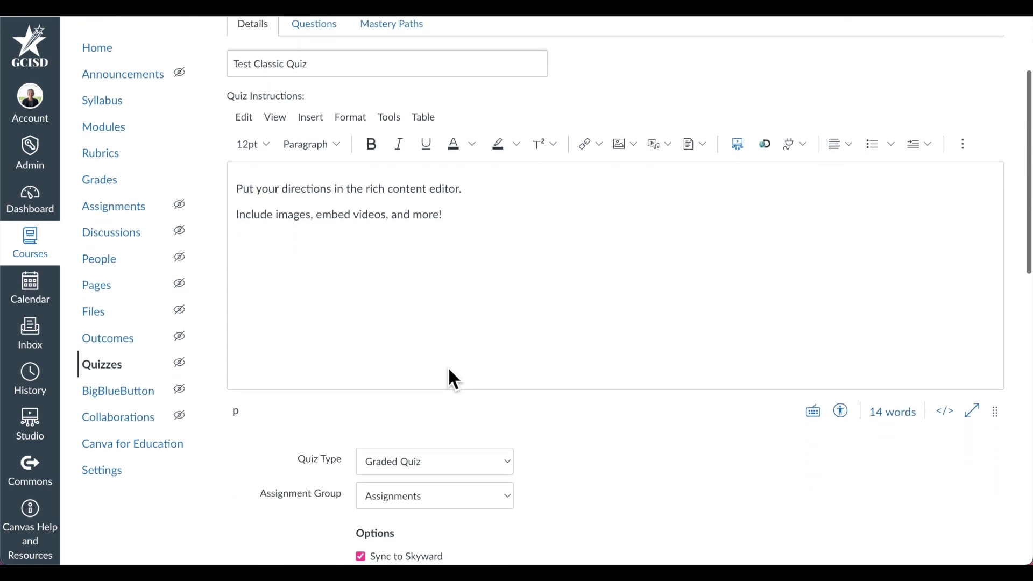
pyautogui.scroll(-3, 450, 373)
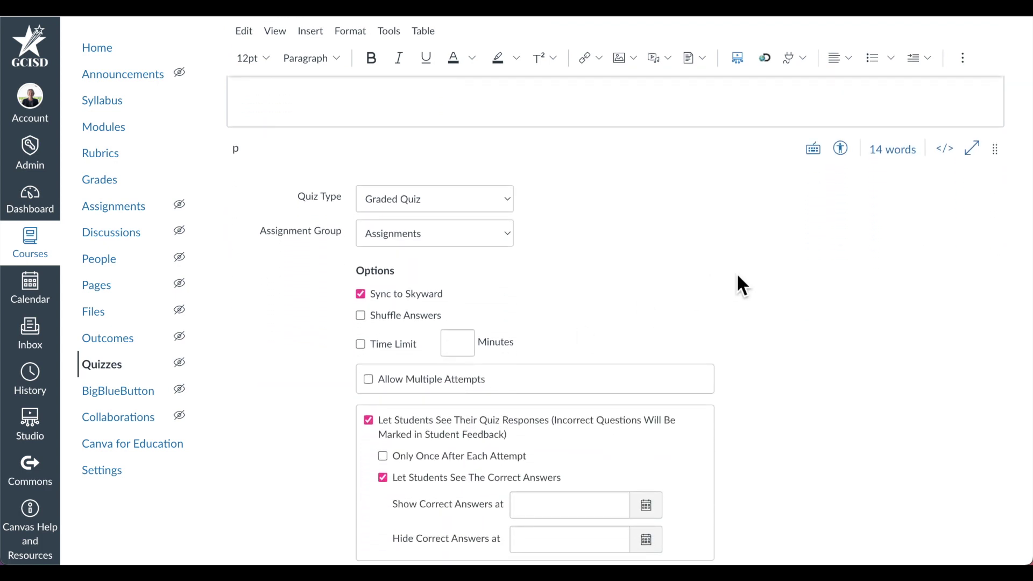
pyautogui.scroll(-1, 737, 275)
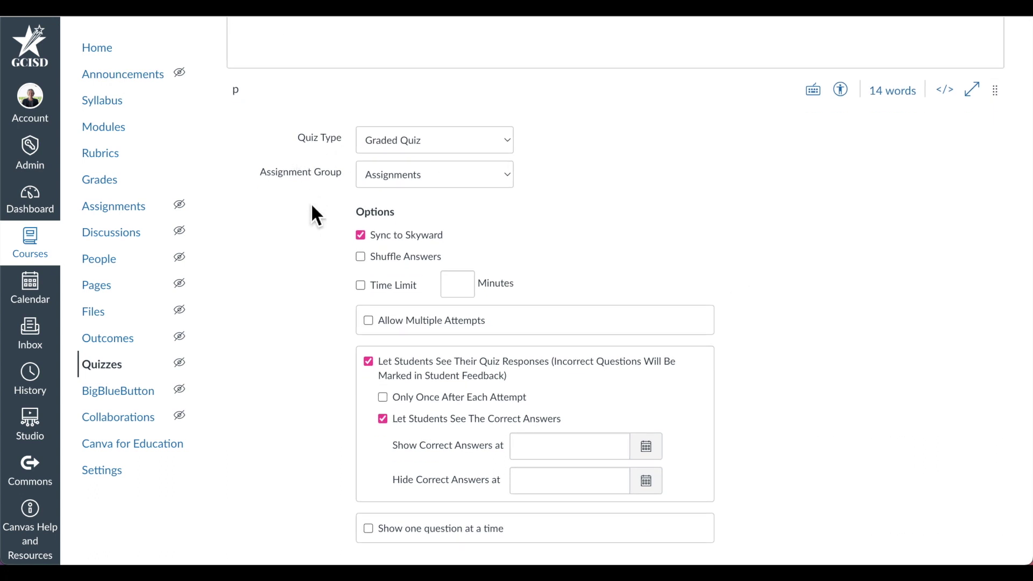
pyautogui.scroll(-1, 289, 208)
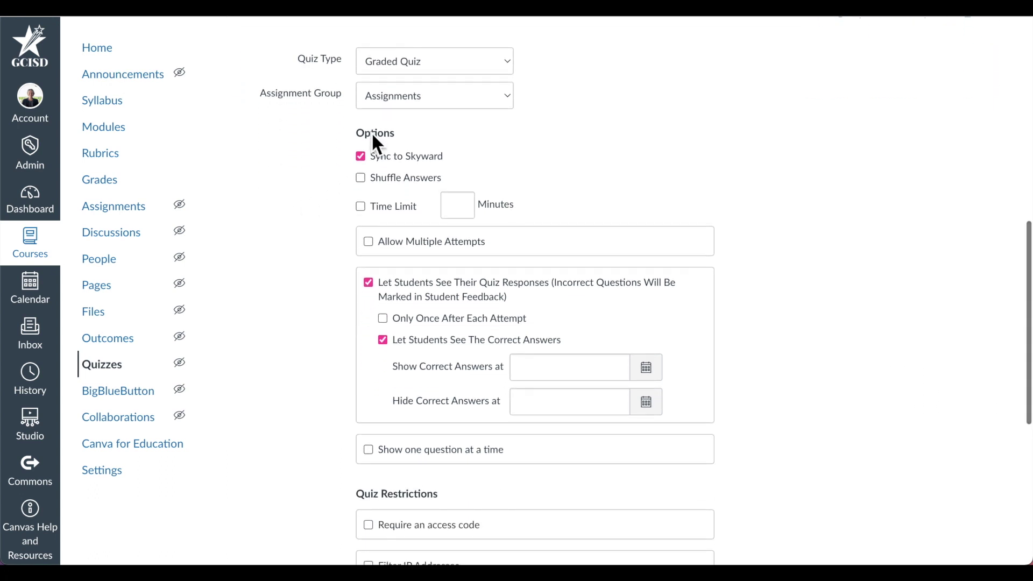
pyautogui.scroll(-3, 307, 349)
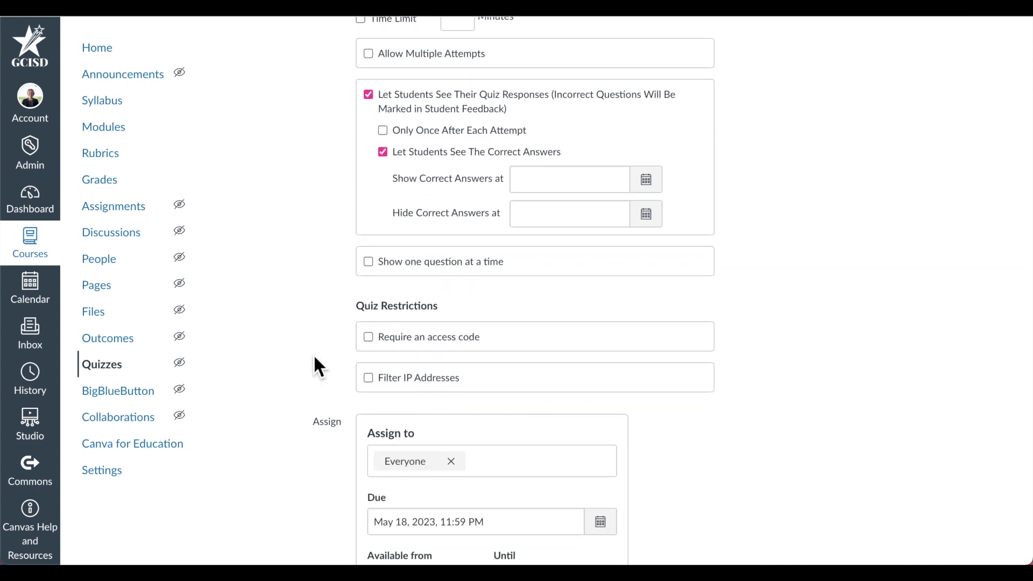
pyautogui.scroll(-3, 315, 357)
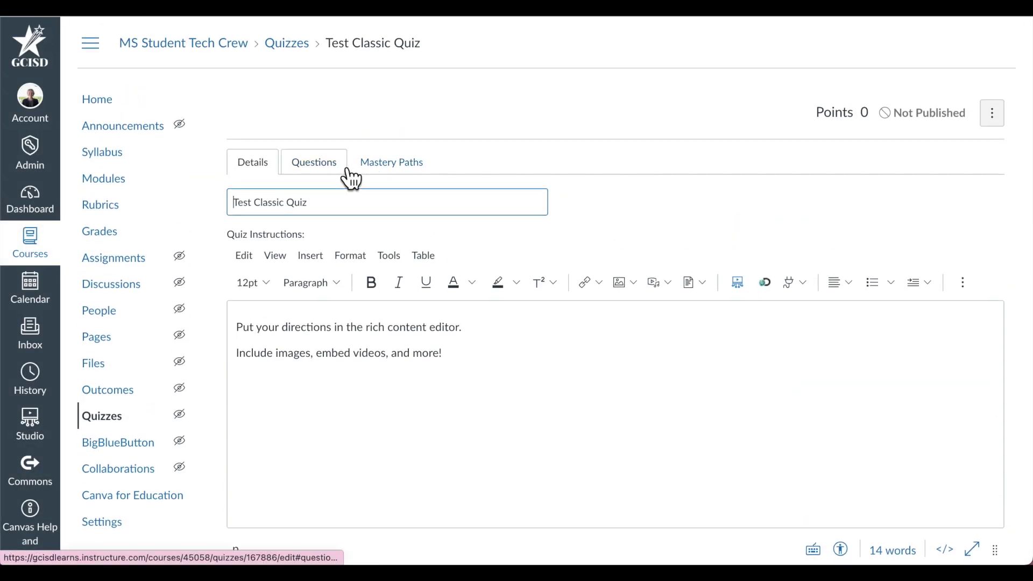
# On the Questions tab, browse and close the Find Quiz Question bank, then add a new question.
pyautogui.click(350, 176)
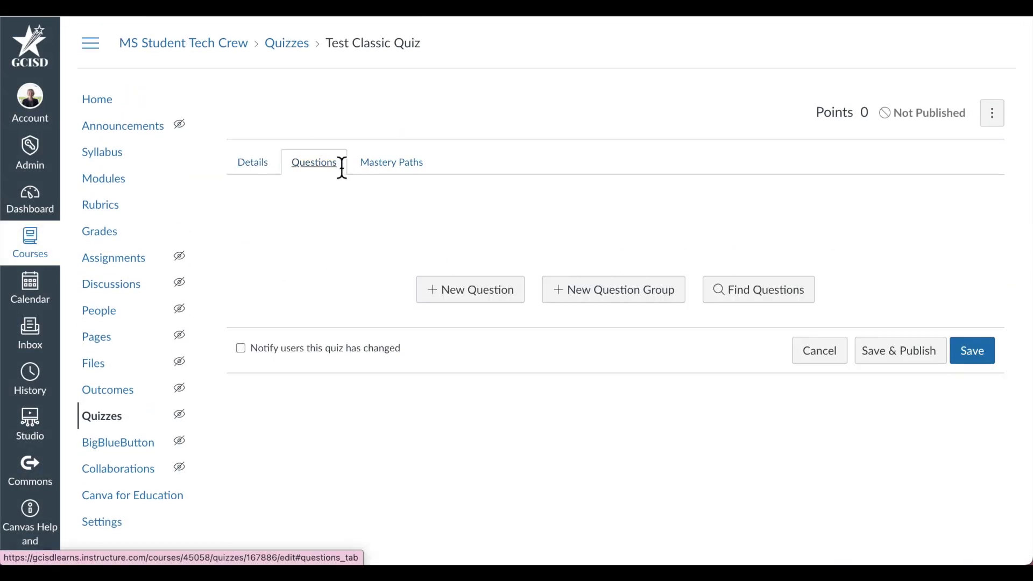
pyautogui.click(456, 300)
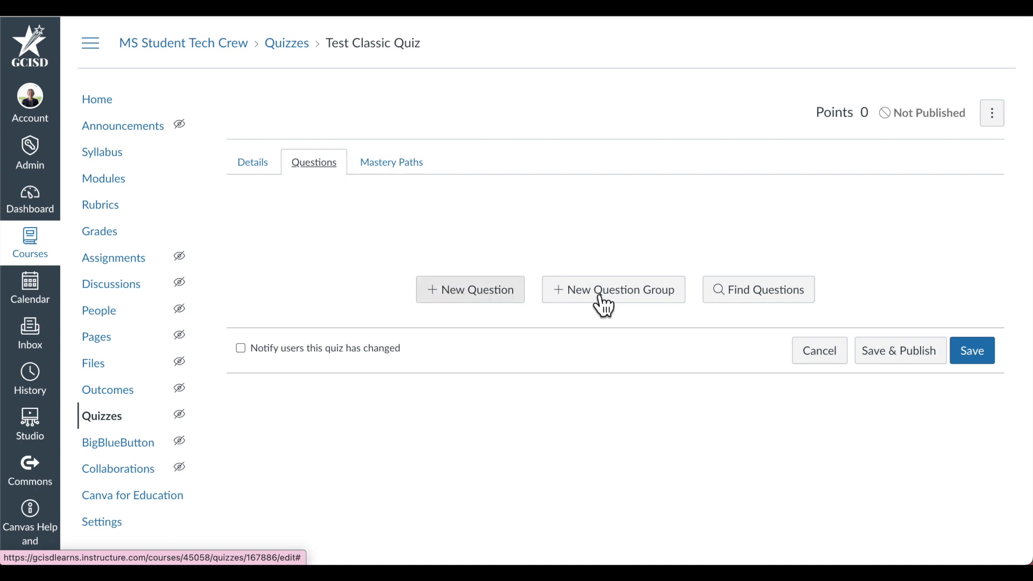
pyautogui.click(750, 303)
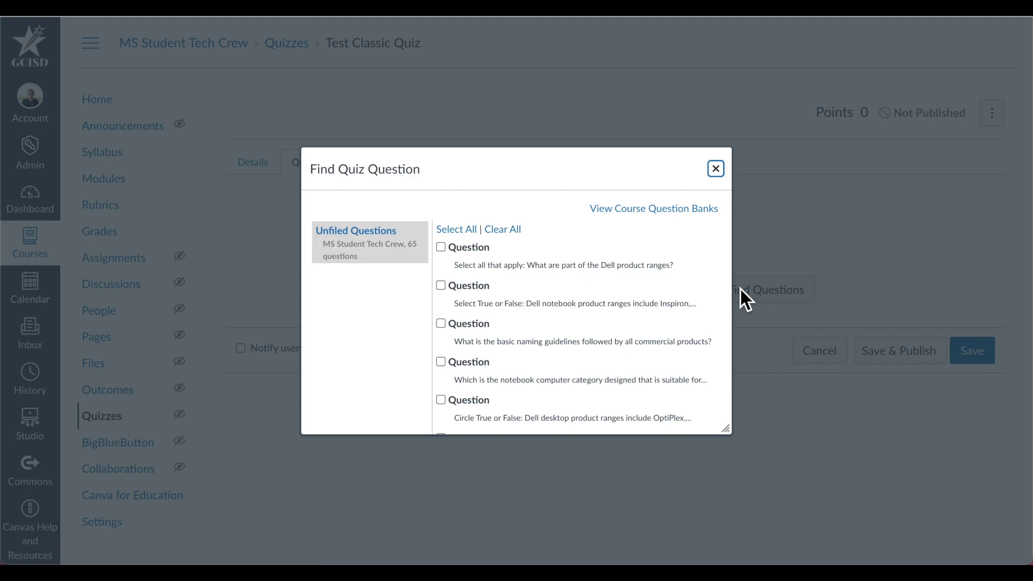
pyautogui.scroll(-3, 553, 347)
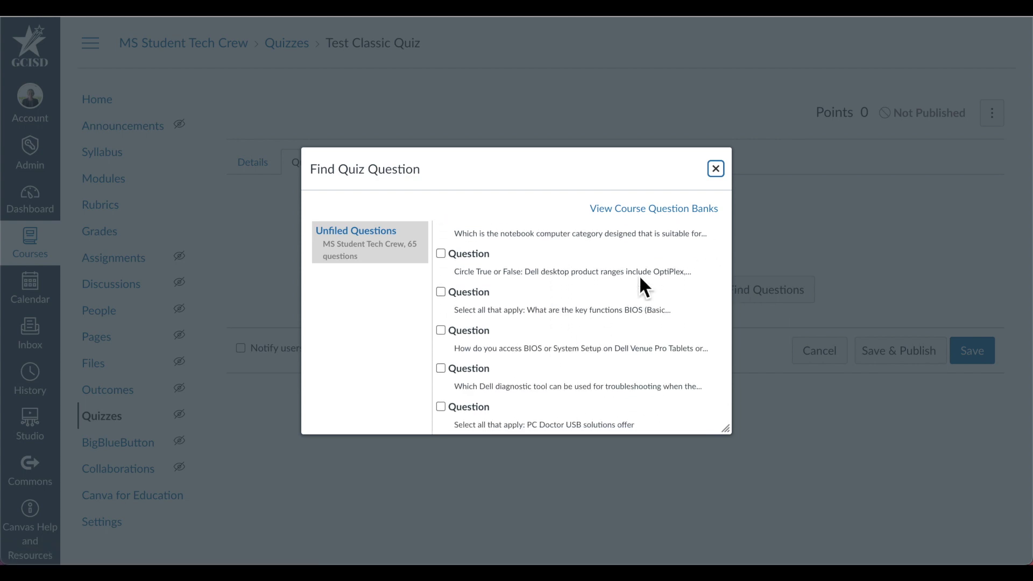
pyautogui.click(716, 169)
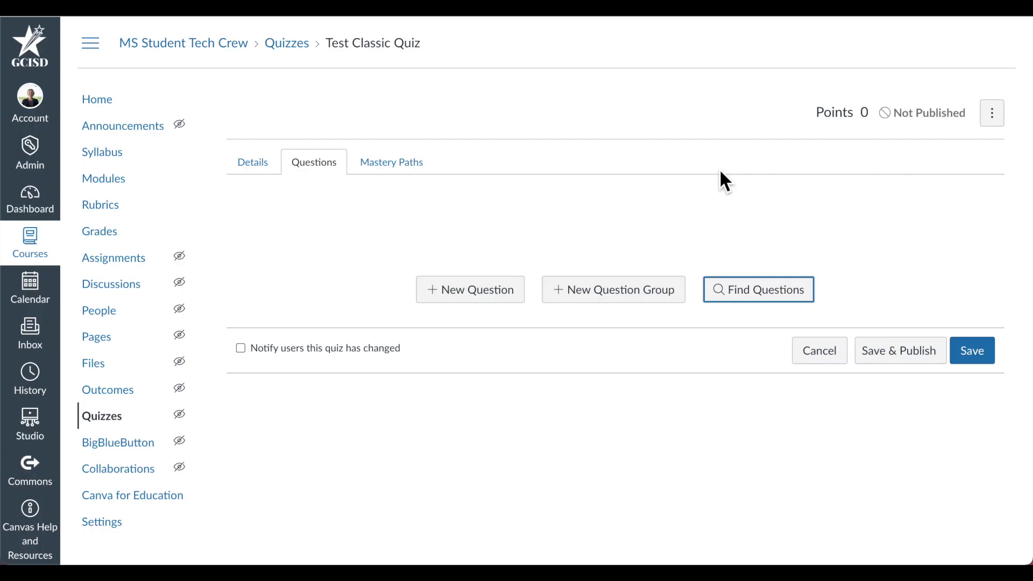
pyautogui.click(485, 300)
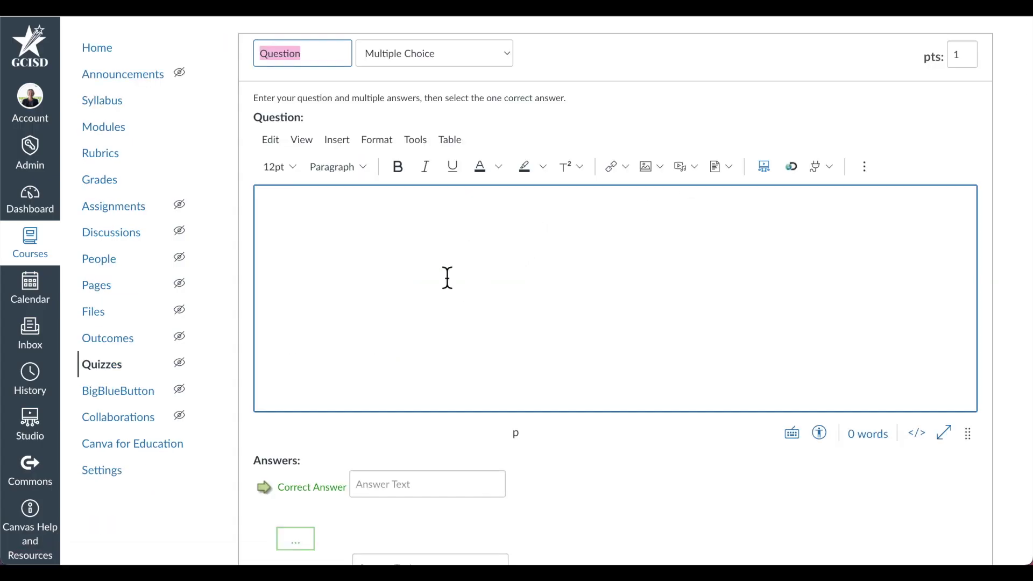
# Keep Multiple Choice as the new question's type and scroll through its answer fields.
pyautogui.click(511, 52)
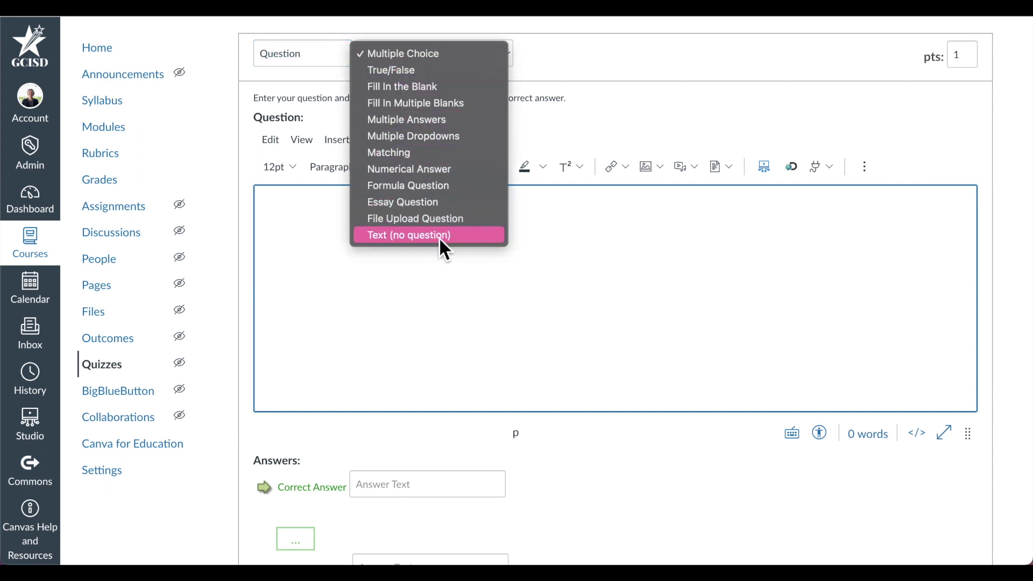
pyautogui.click(975, 62)
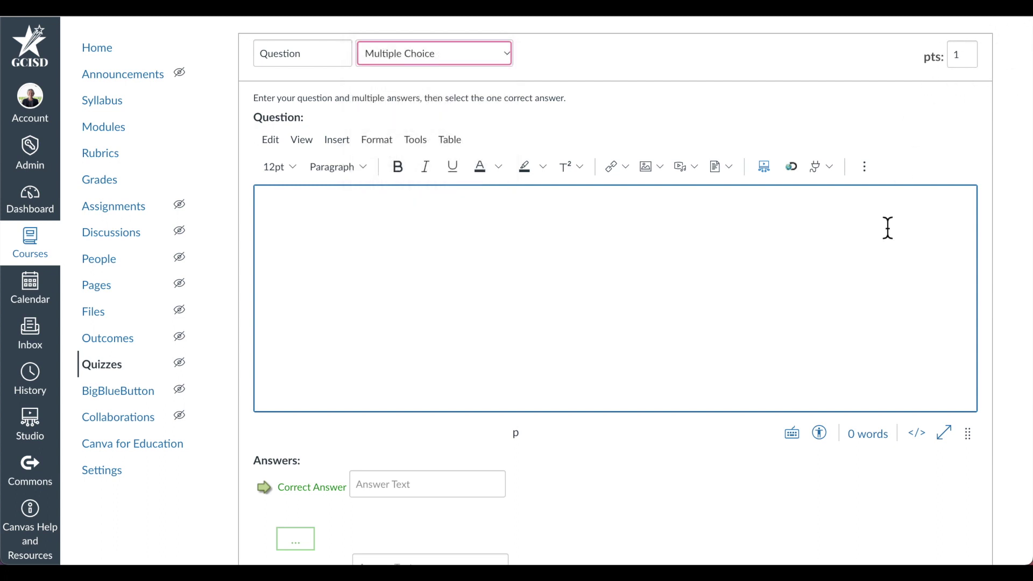
pyautogui.scroll(-5, 887, 228)
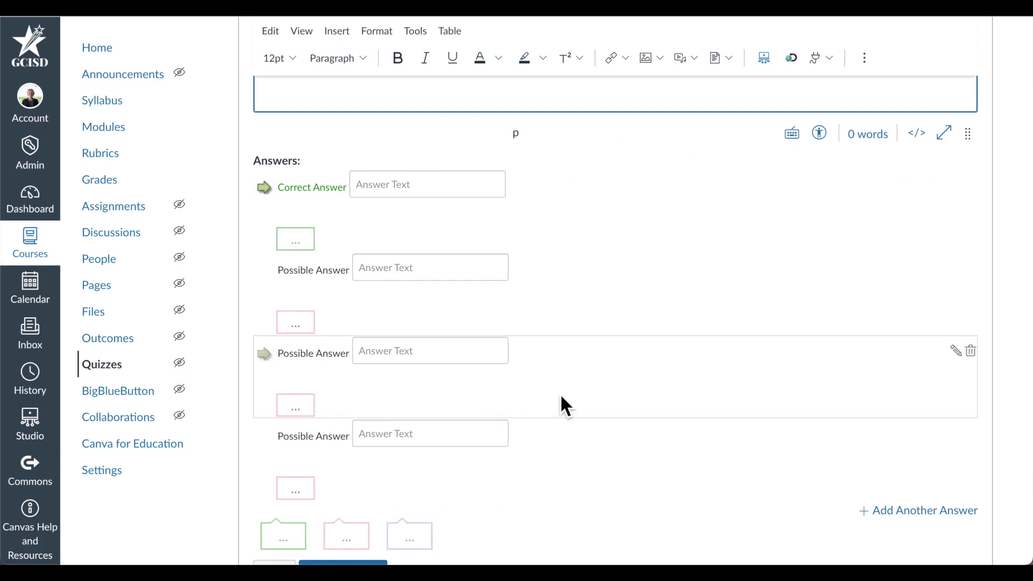
pyautogui.scroll(-3, 665, 336)
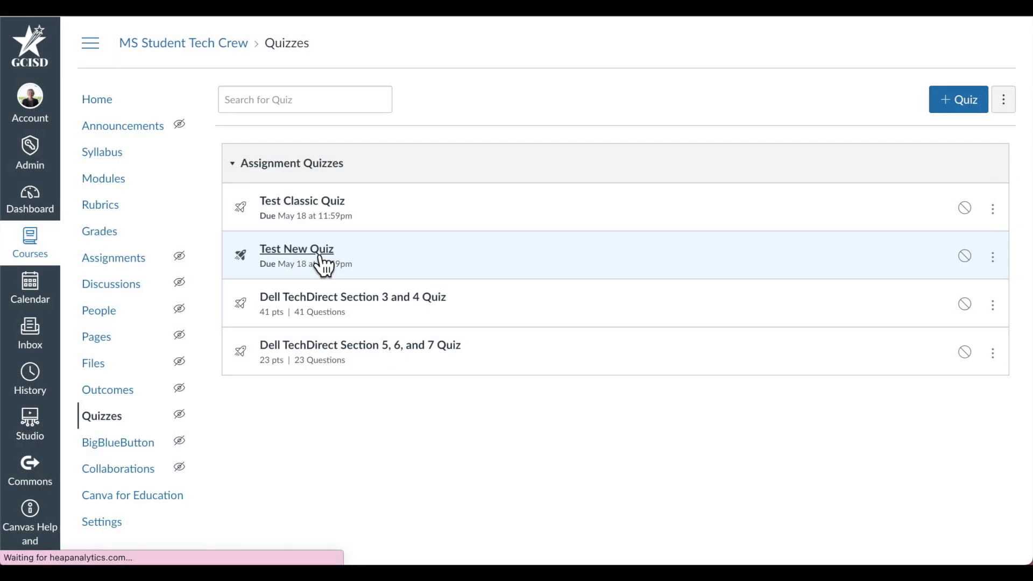
# Open Test New Quiz, review its details down to the Assign section, and launch Build.
pyautogui.click(297, 249)
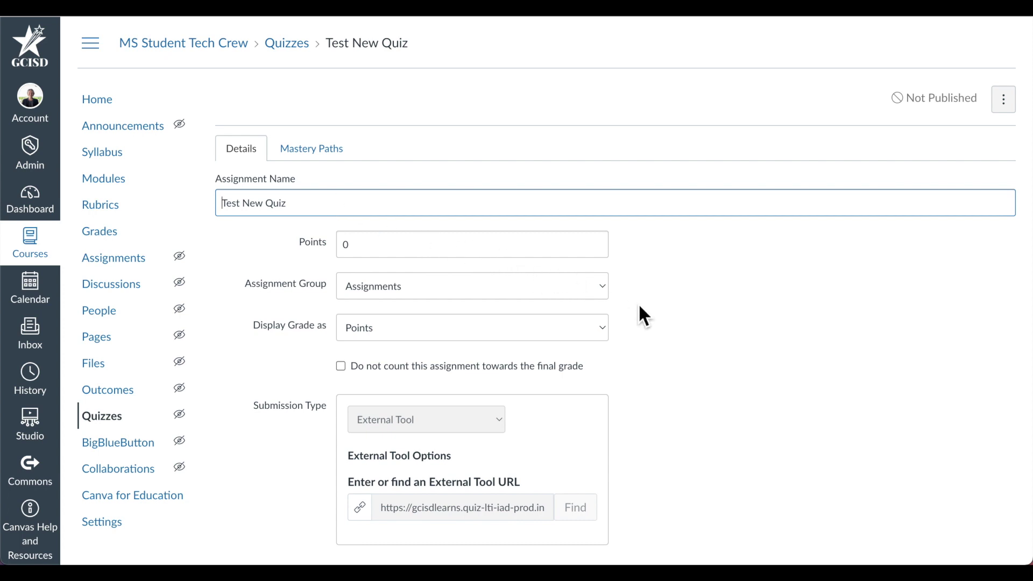
pyautogui.scroll(-3, 630, 337)
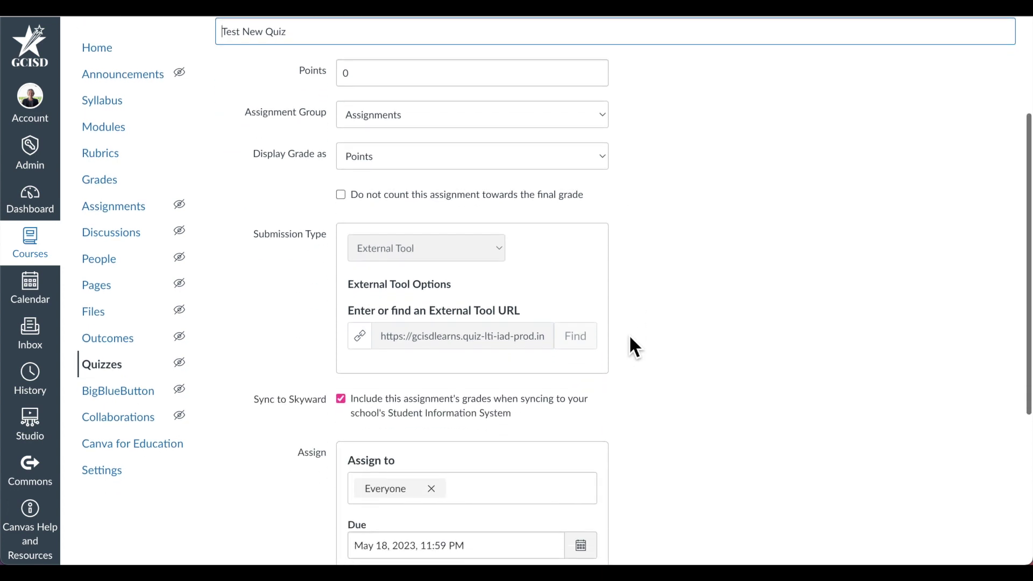
pyautogui.scroll(-4, 635, 347)
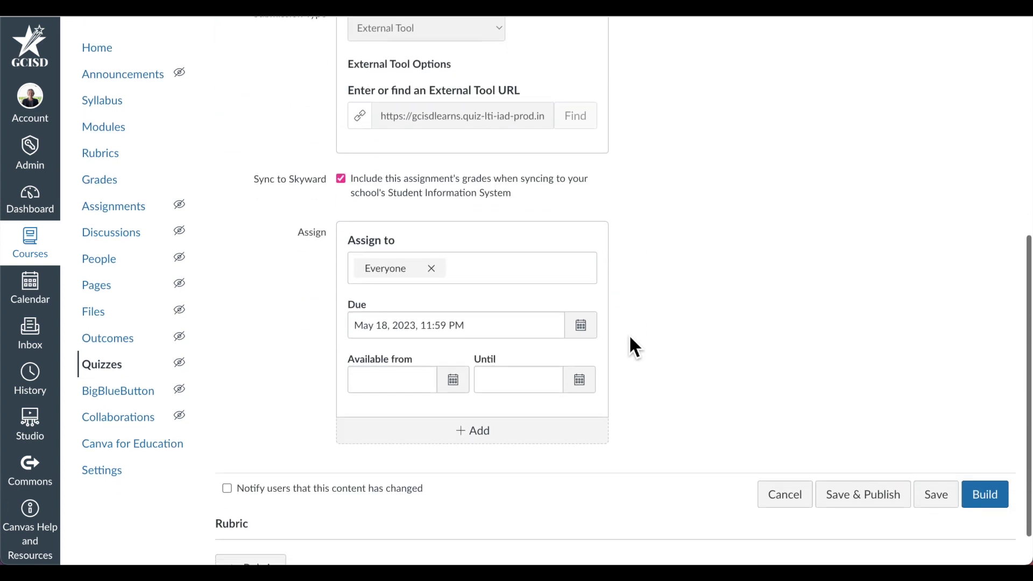
pyautogui.click(1005, 498)
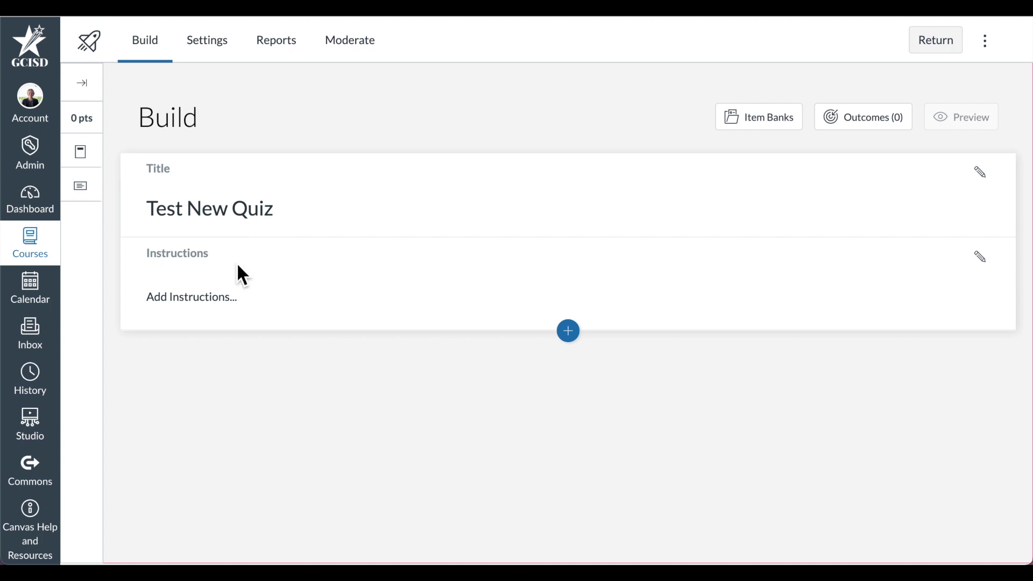
# Show the Insert Content question types with the blue + and close the list.
pyautogui.click(571, 335)
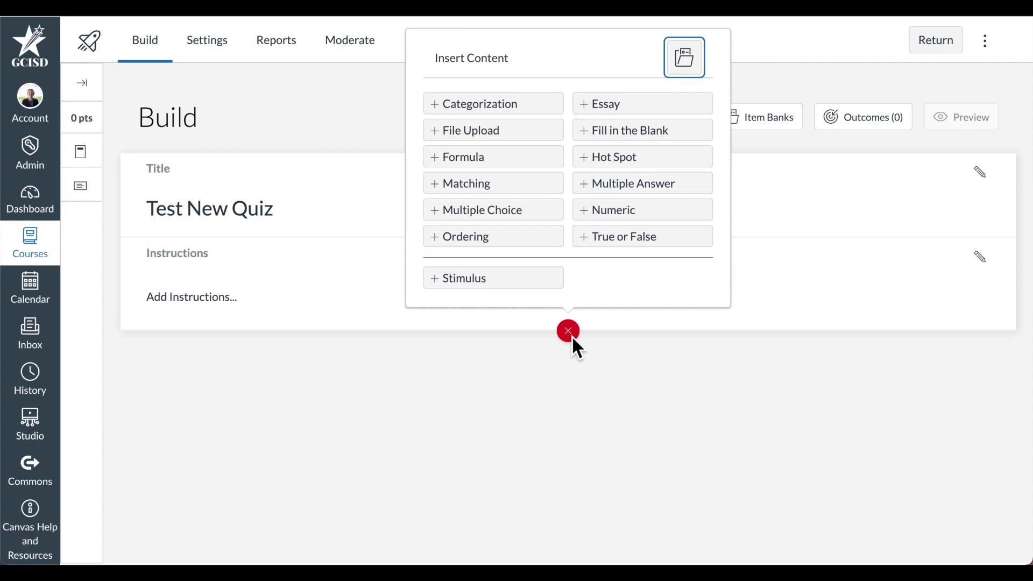
pyautogui.click(570, 336)
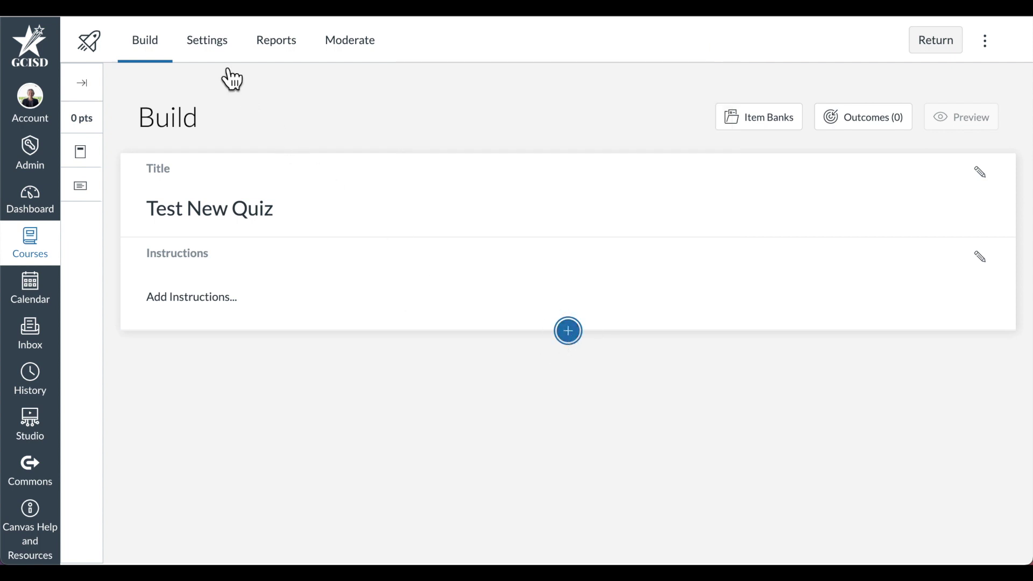
# Browse the Settings, Reports and Moderate tabs, then view a student's time adjustment choices.
pyautogui.click(216, 51)
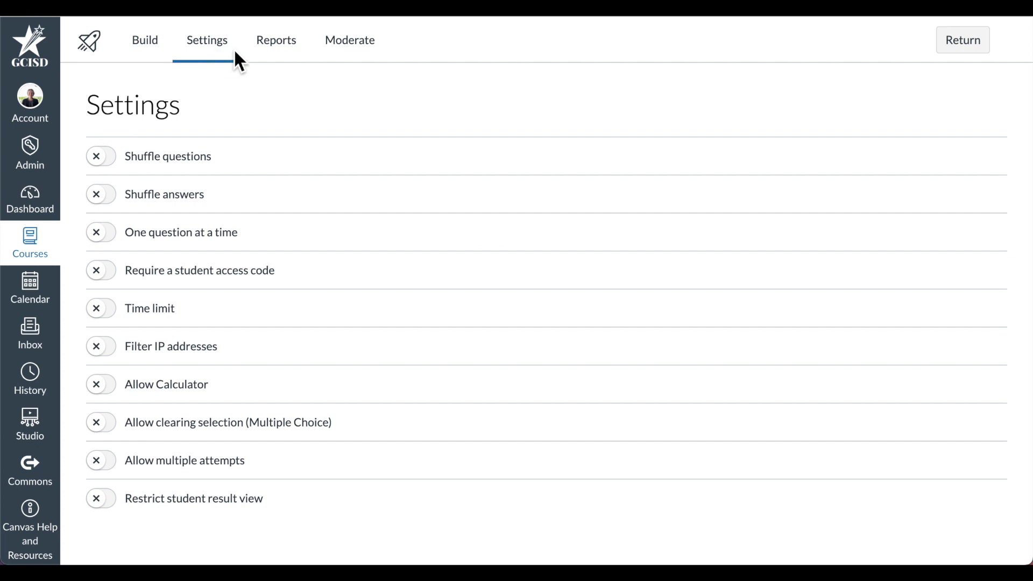
pyautogui.click(289, 60)
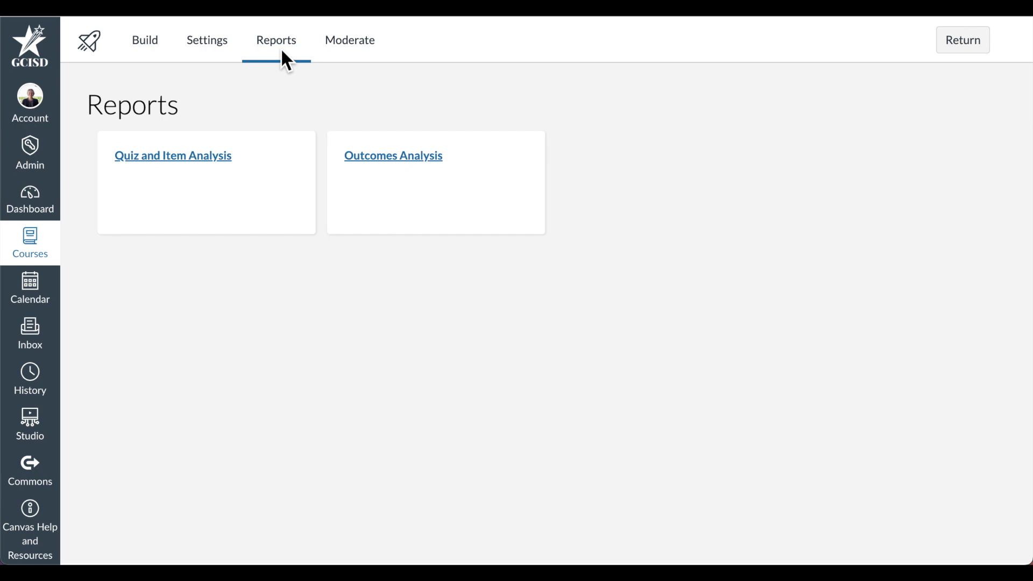
pyautogui.click(351, 58)
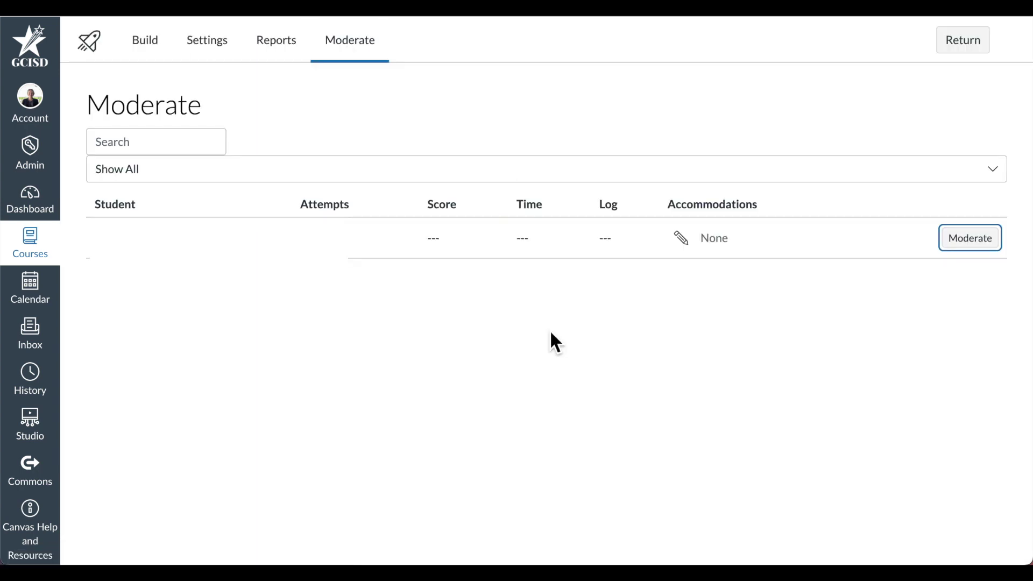
pyautogui.click(992, 243)
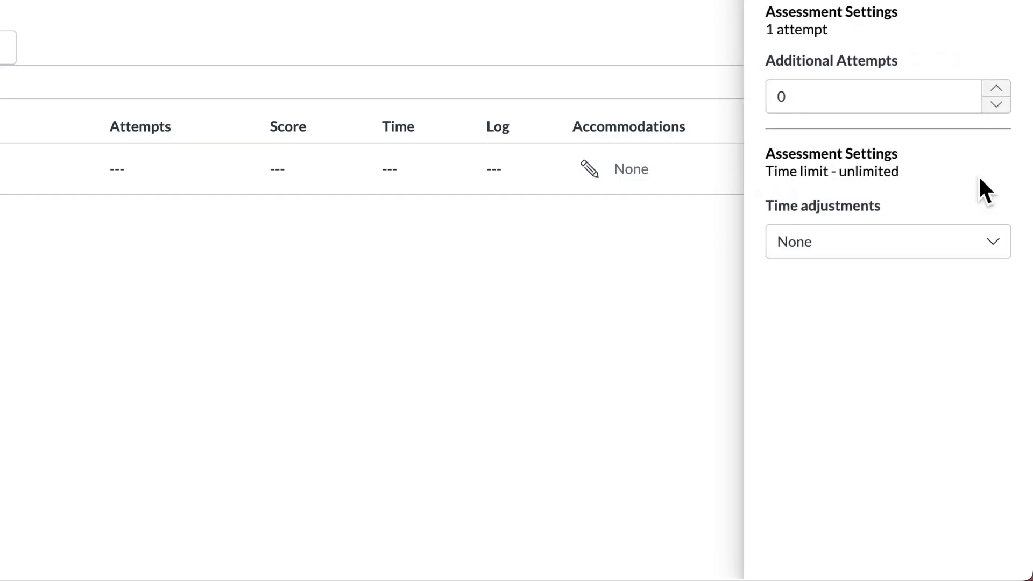
pyautogui.click(1001, 242)
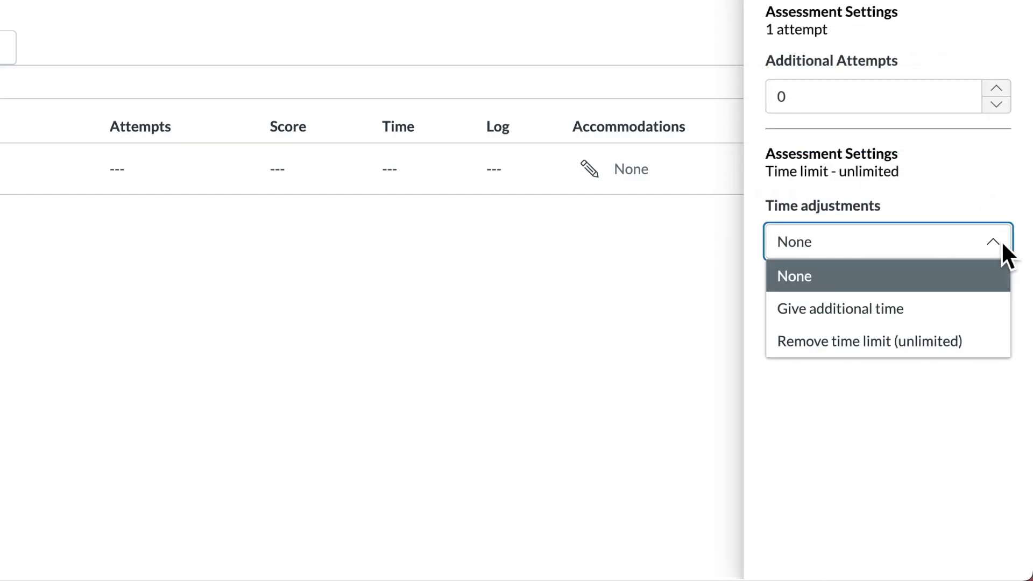